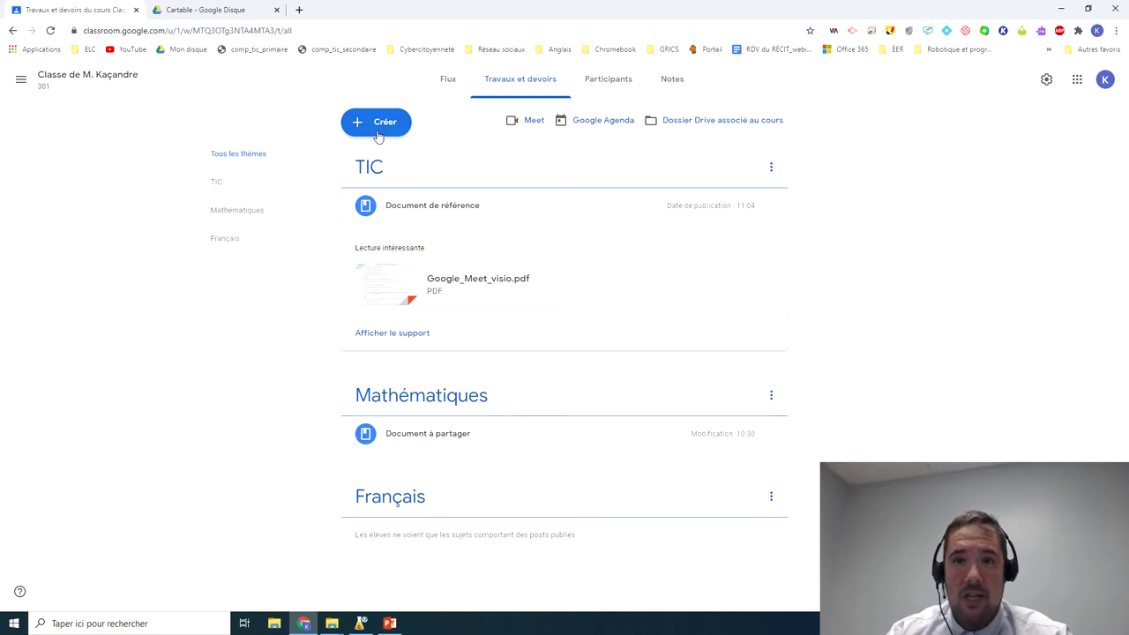
Create a new assignment (Devoir) for the class and title it "Rentrée 2020".
click(378, 131)
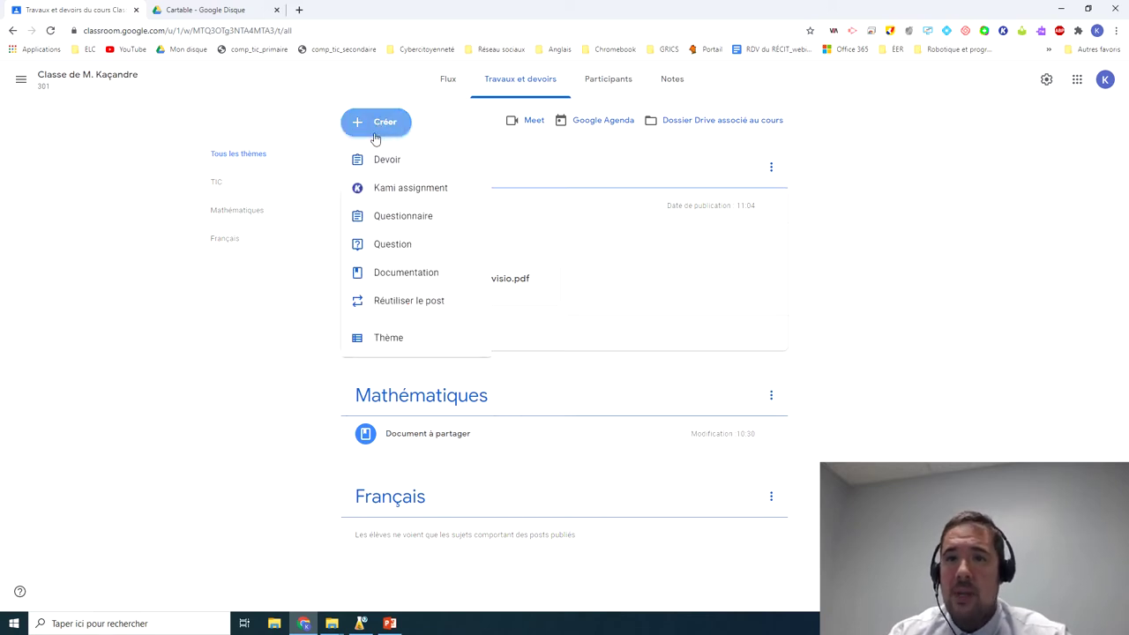
click(394, 169)
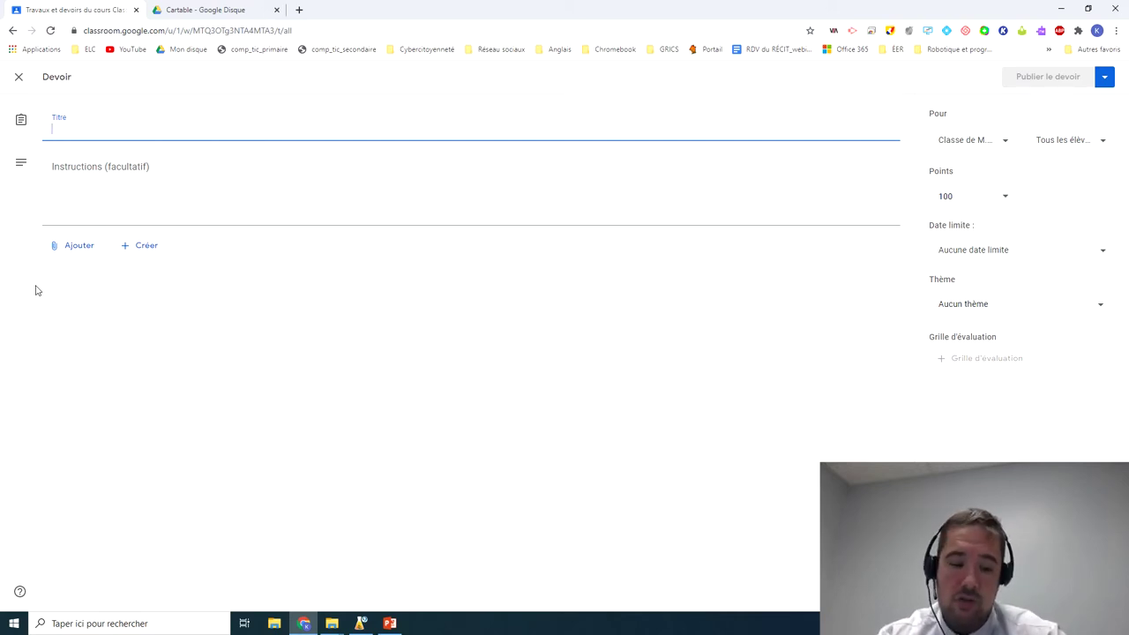
text(Re)
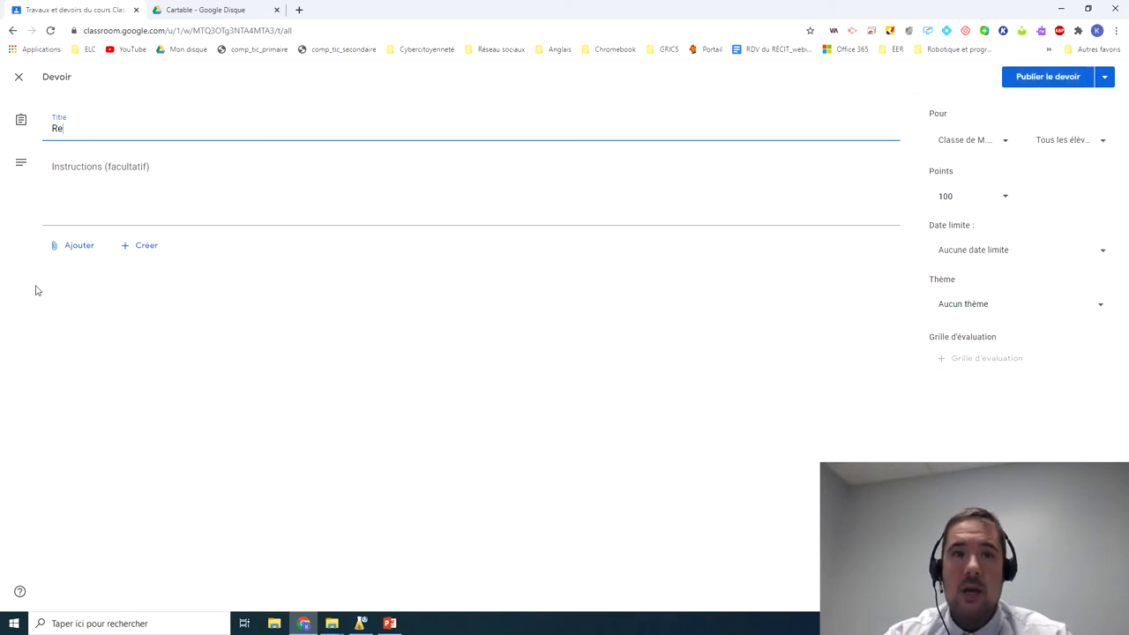
text(ntrée 29)
key(BackSpace)
text(02)
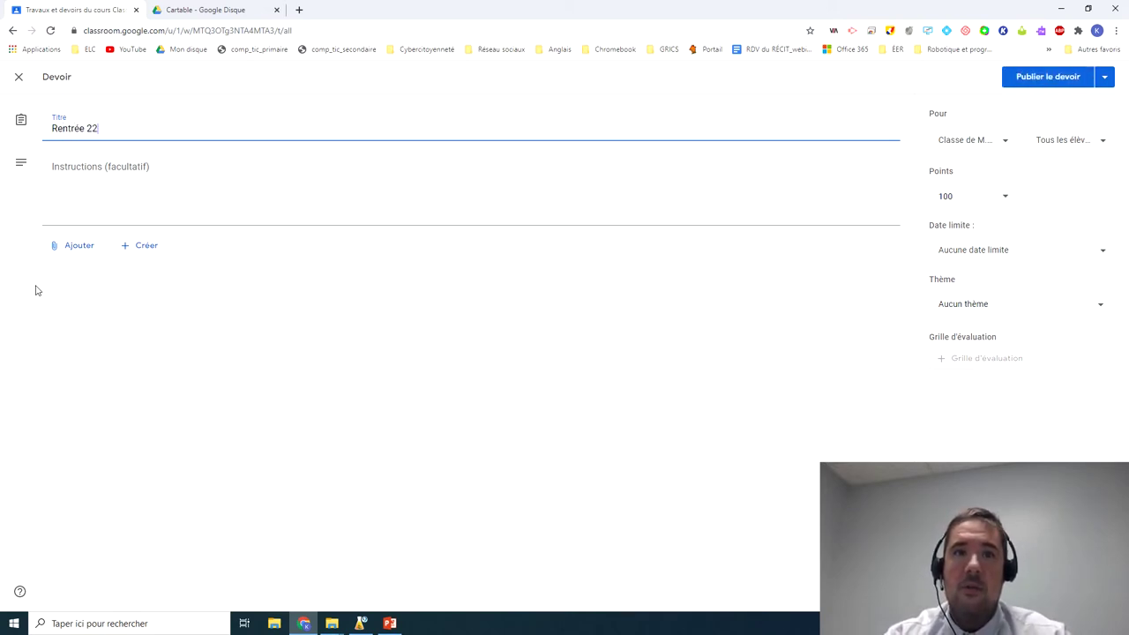
text(0)
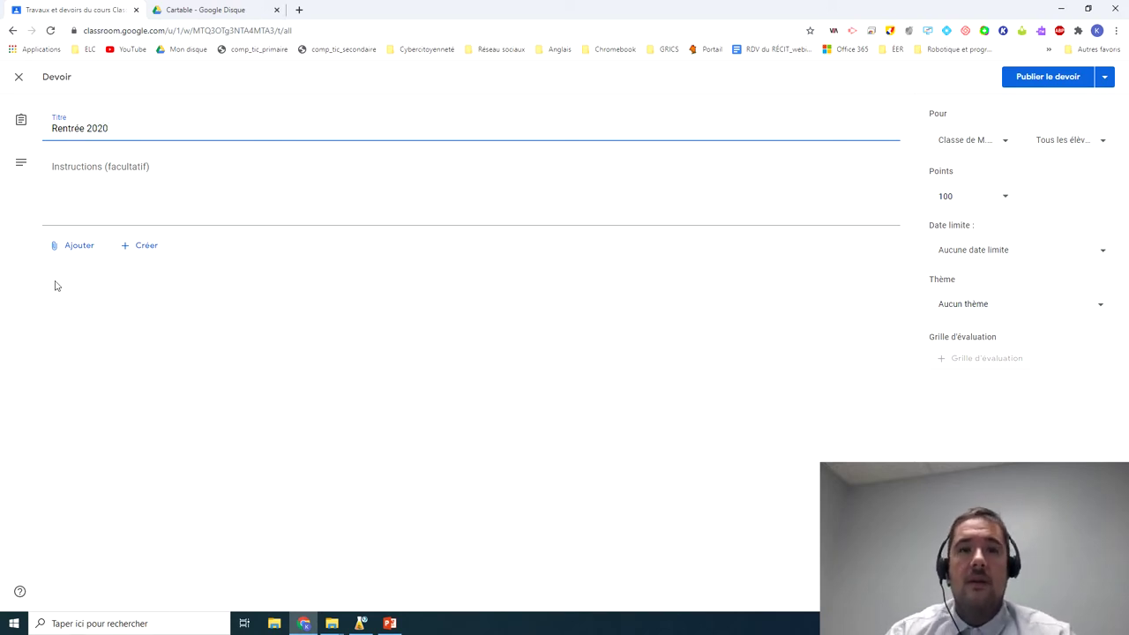
Enter "Répondre à la question" as the assignment's instructions.
click(98, 184)
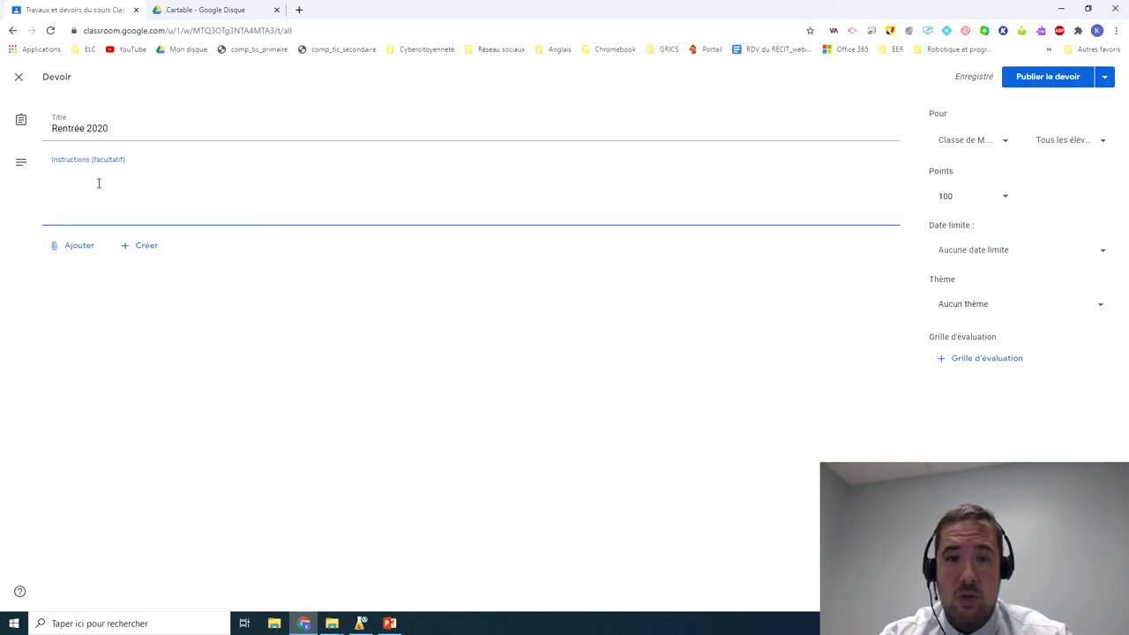
text(Ré)
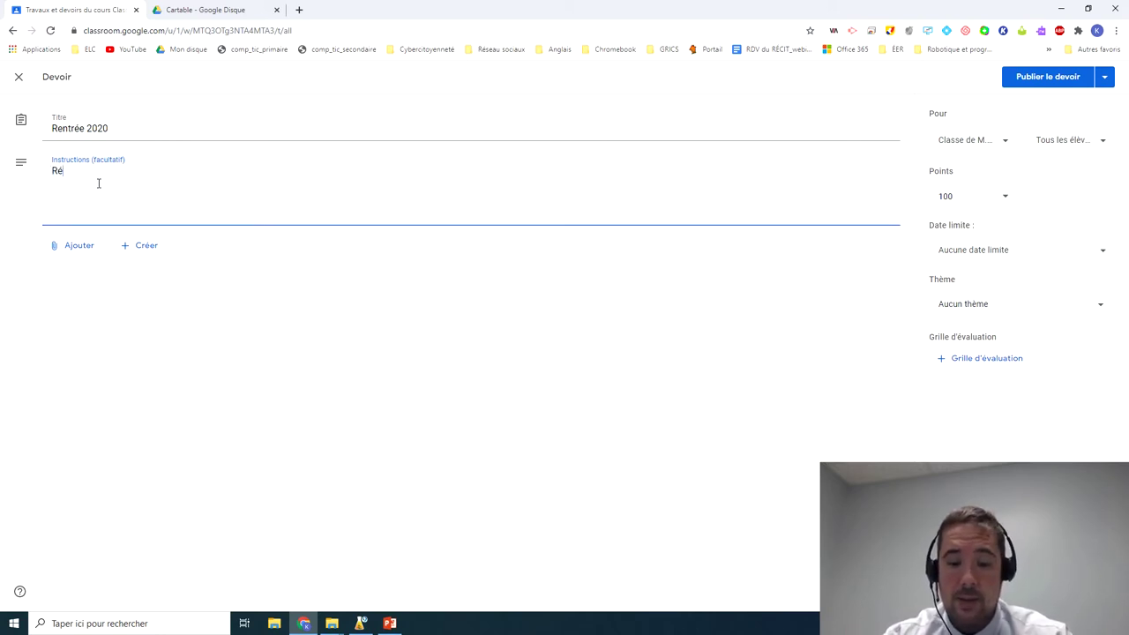
text(pondre à la question)
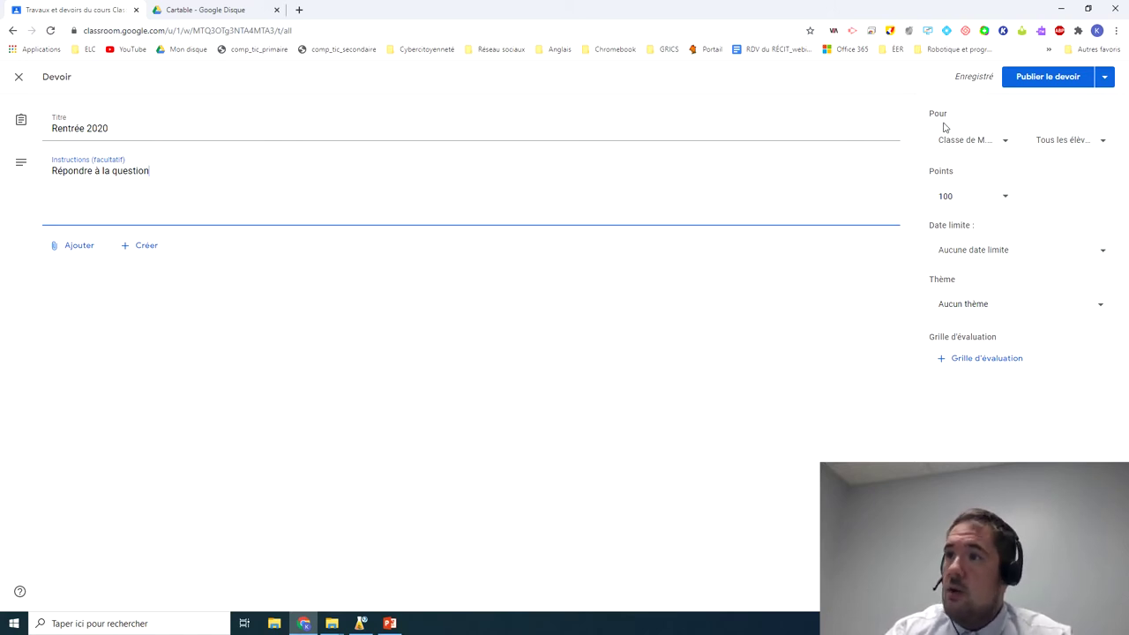
Review which classes and which students can receive the assignment, without altering the selection.
click(976, 145)
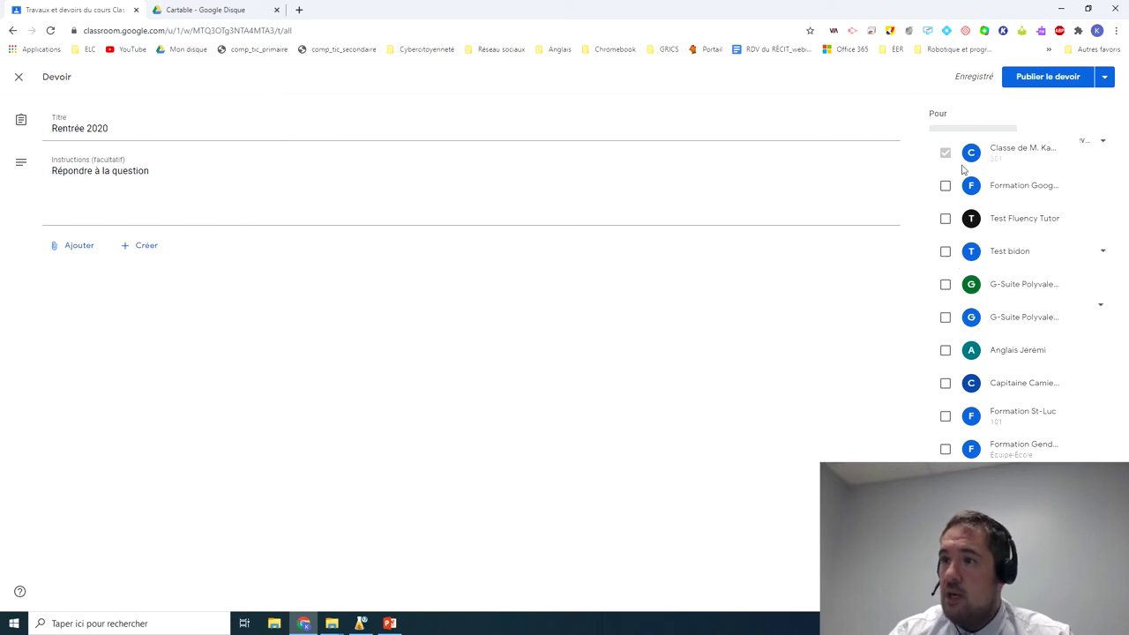
click(993, 117)
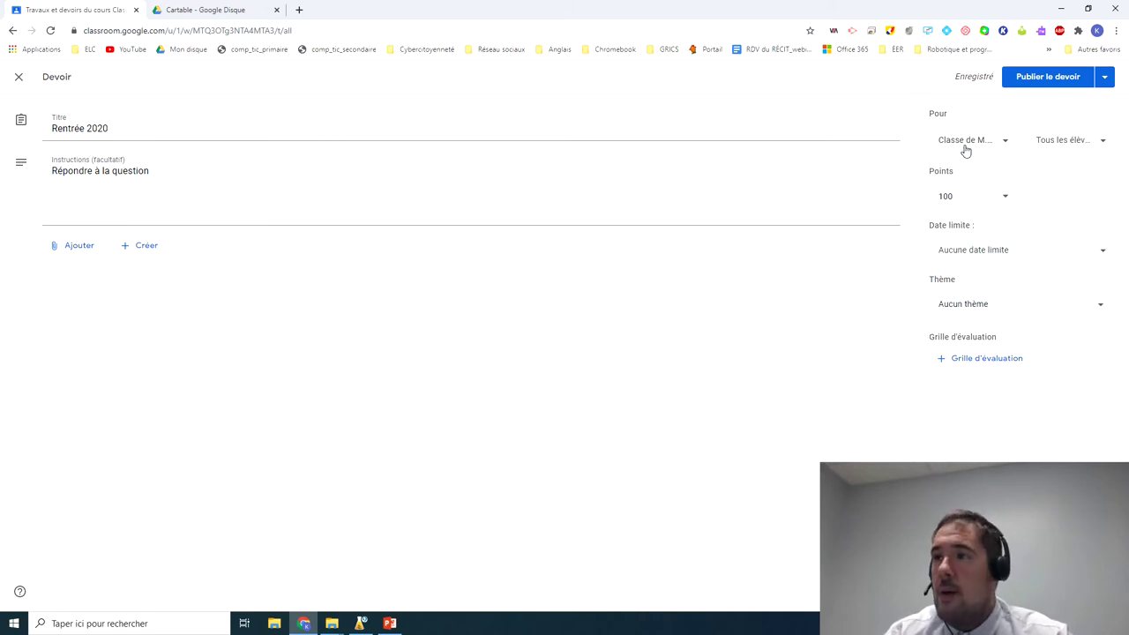
click(1058, 147)
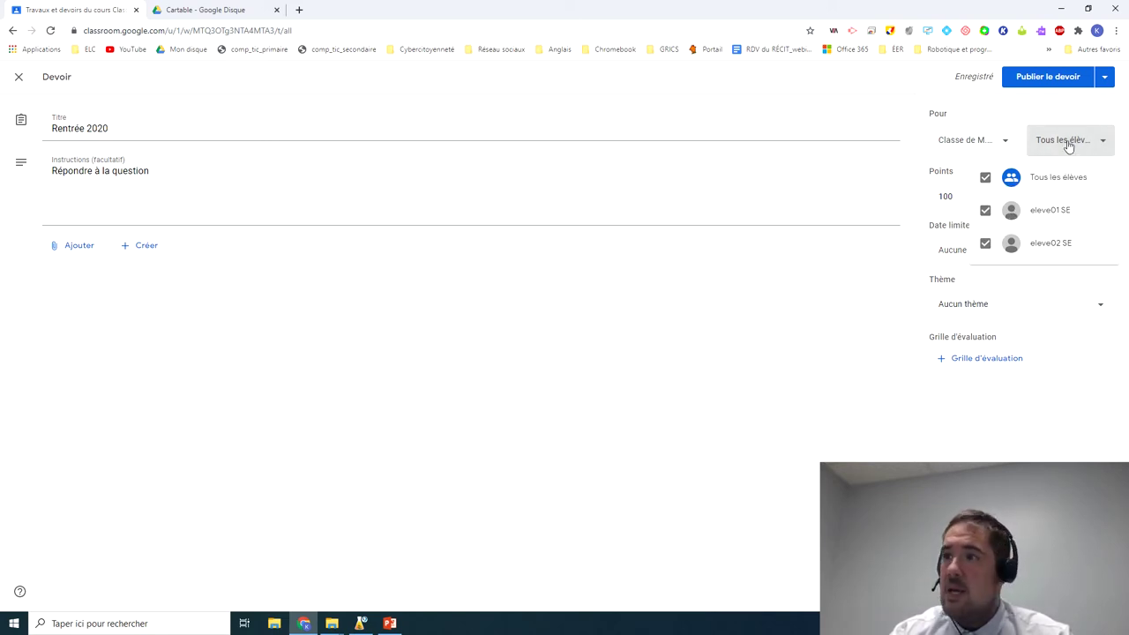
click(1068, 146)
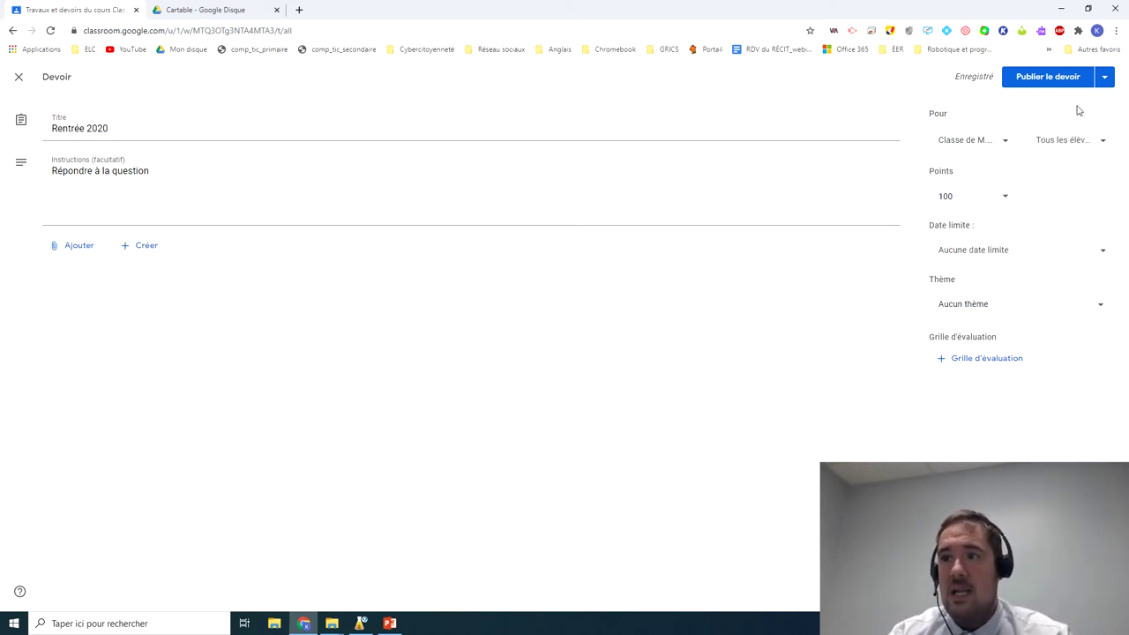
Try a value of 10 points for the assignment, and switch it to the ungraded option Pas de note.
click(1006, 199)
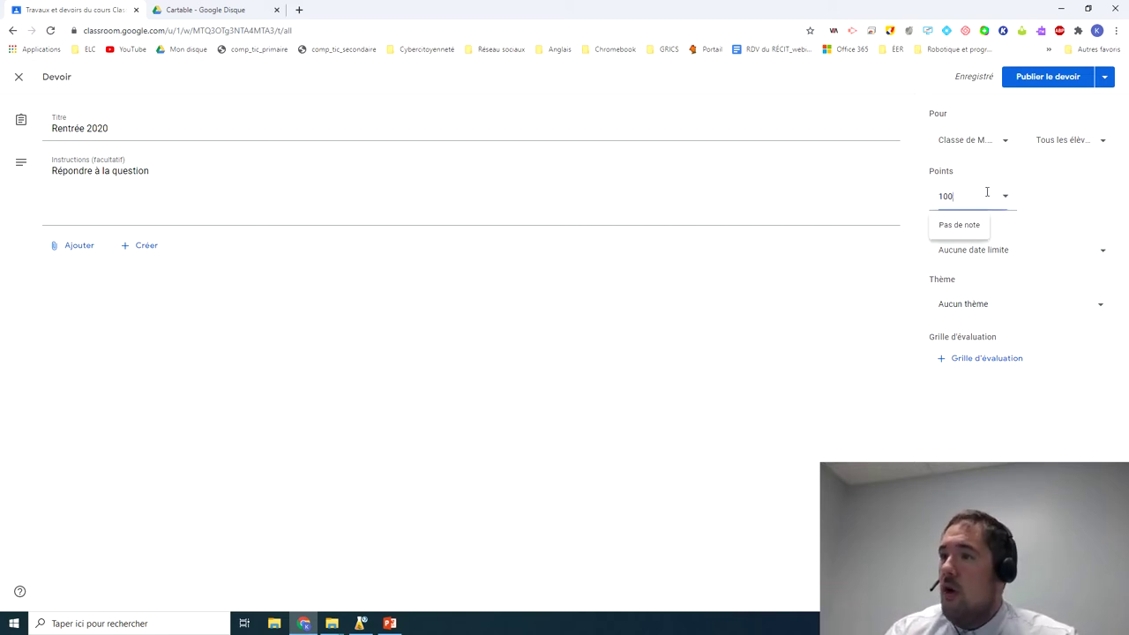
key(BackSpace)
key(BackSpace)
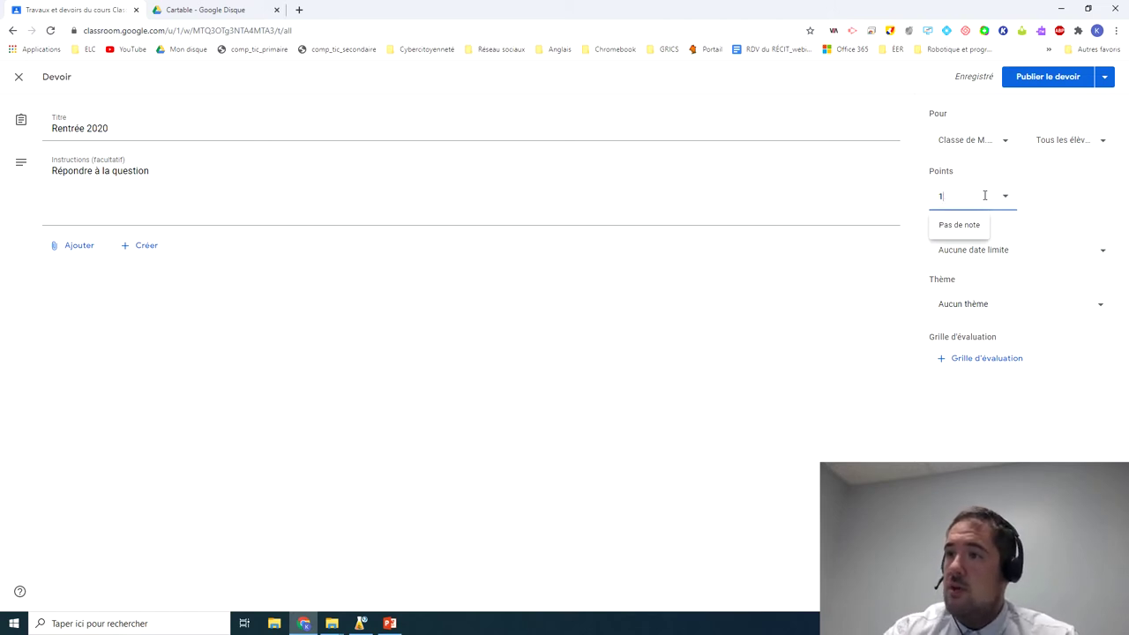
text(0)
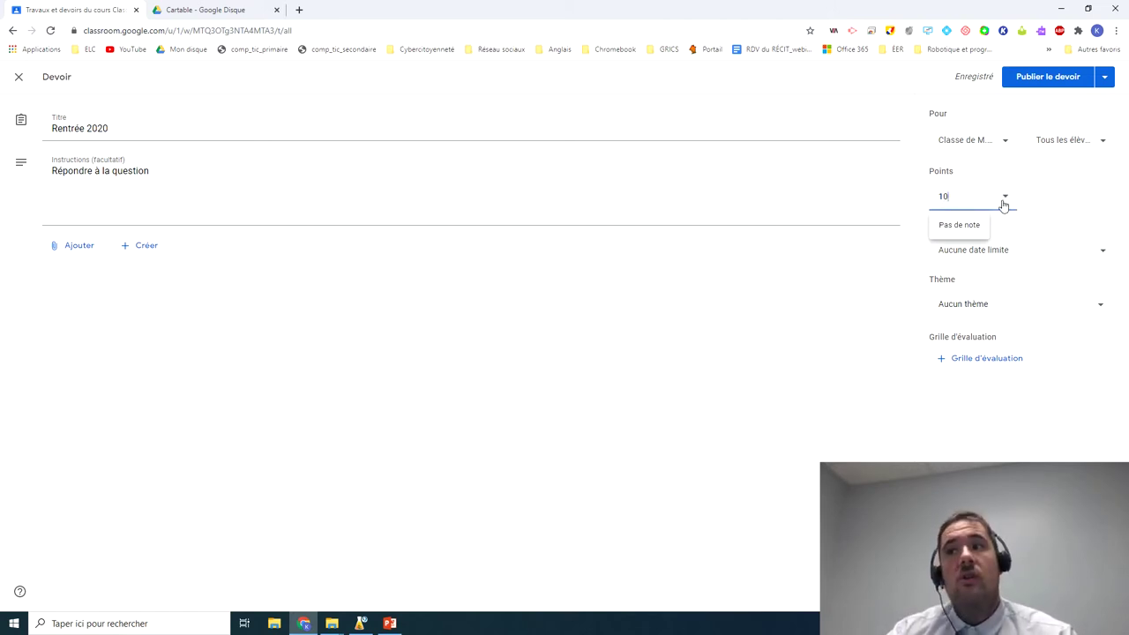
click(964, 234)
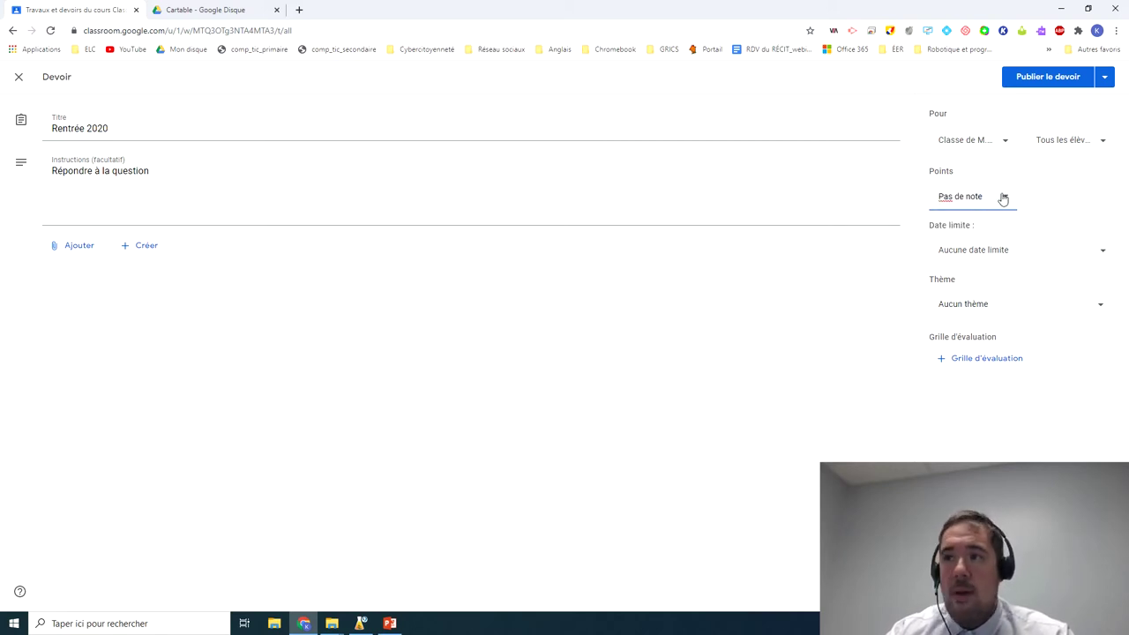
Set the assignment's points to 10.
click(988, 204)
text(10)
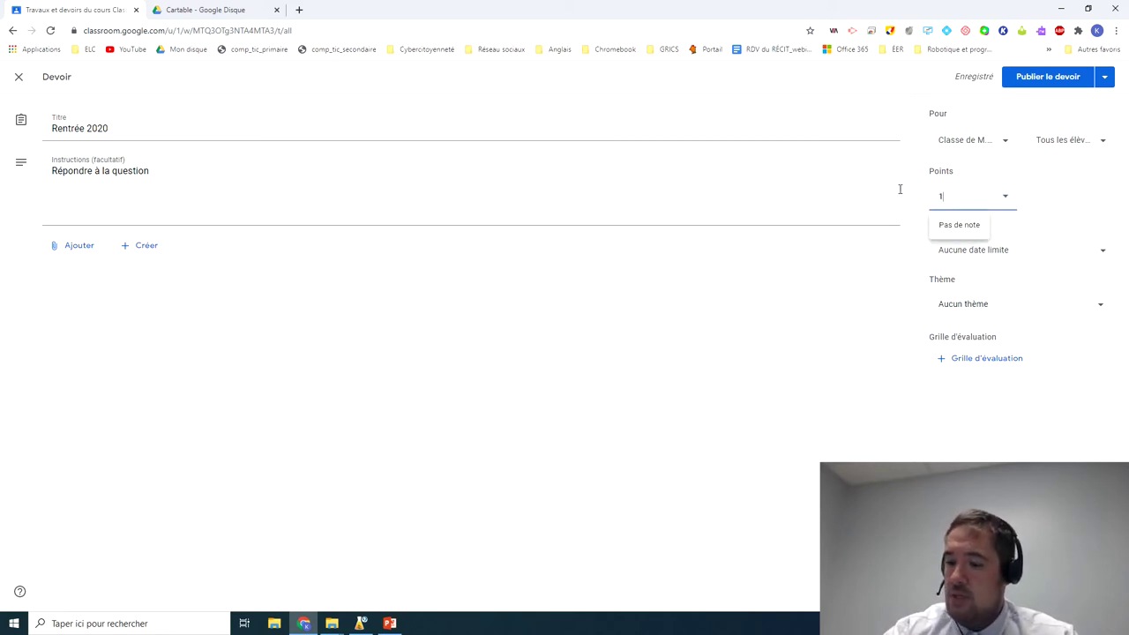
click(1037, 202)
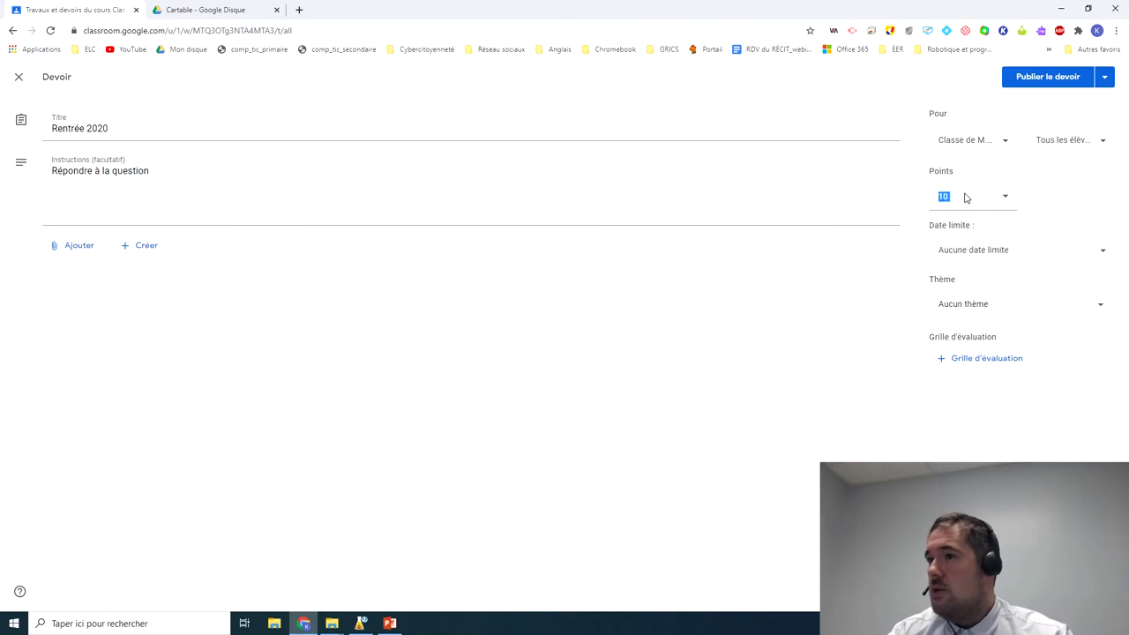
click(985, 195)
click(1045, 195)
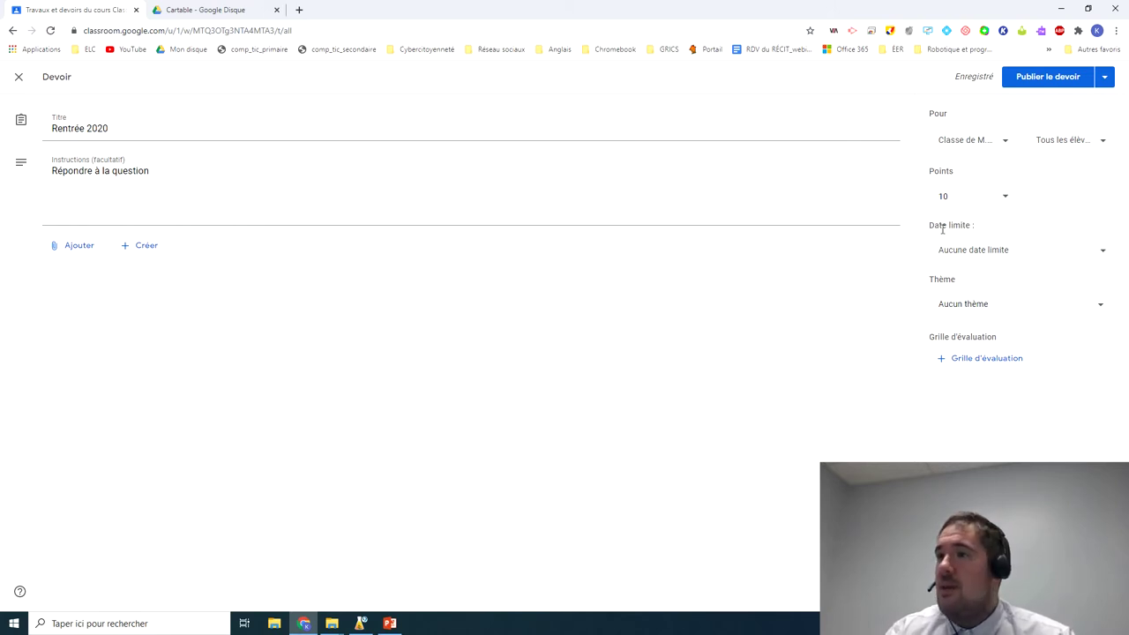
Set the assignment's deadline to 19 août 2020 at 23:59 and its theme to Français.
click(982, 254)
click(1033, 227)
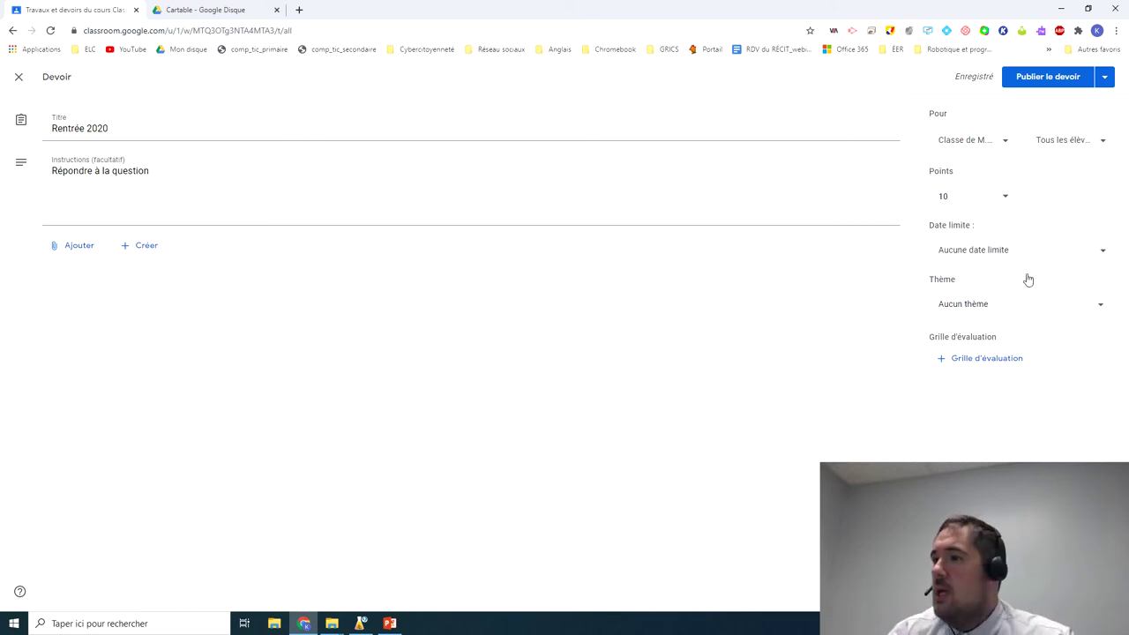
click(1012, 251)
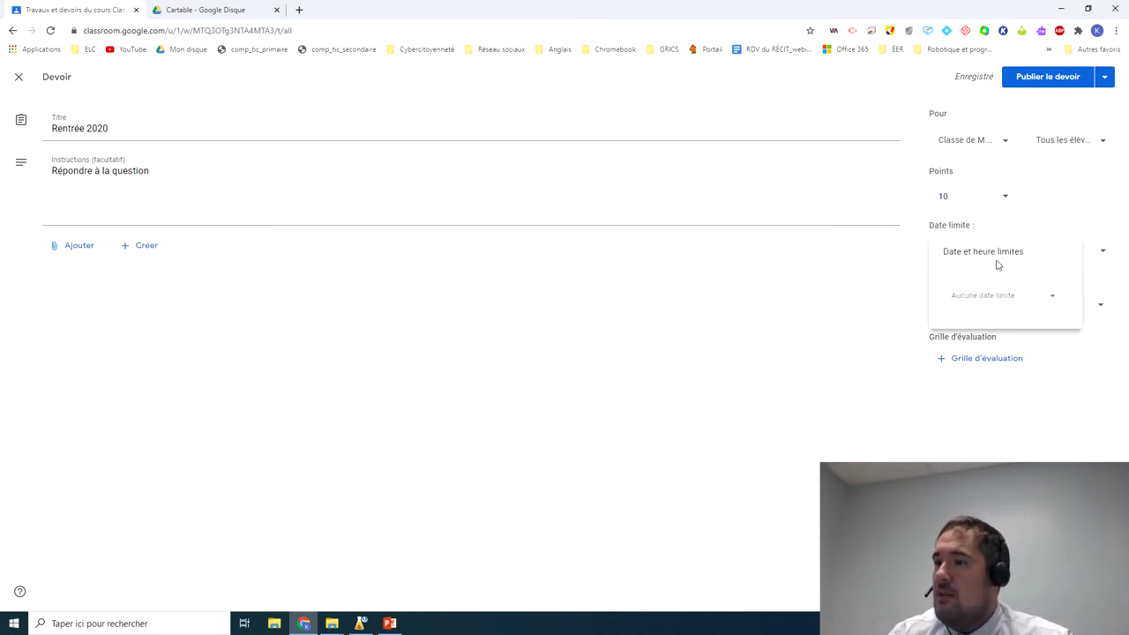
click(999, 296)
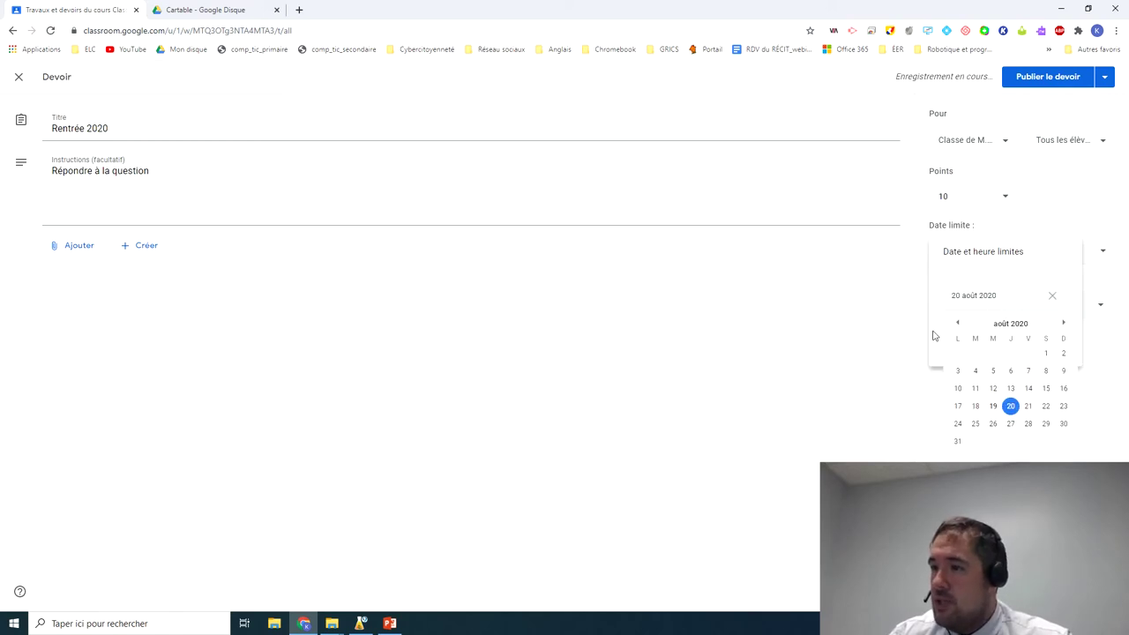
click(994, 413)
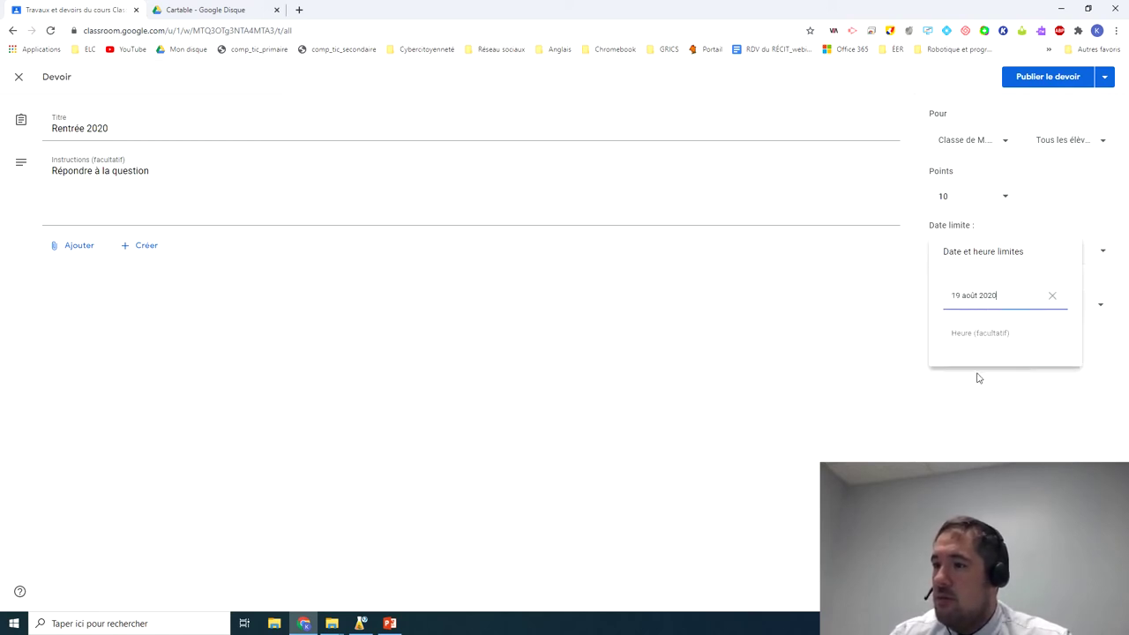
click(975, 334)
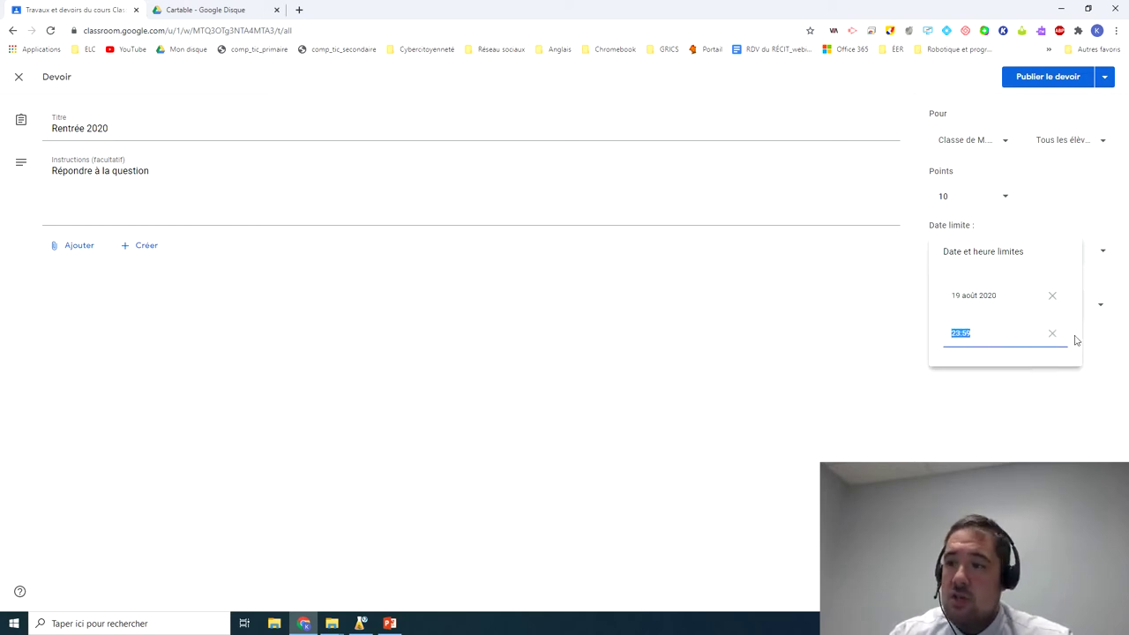
click(1033, 227)
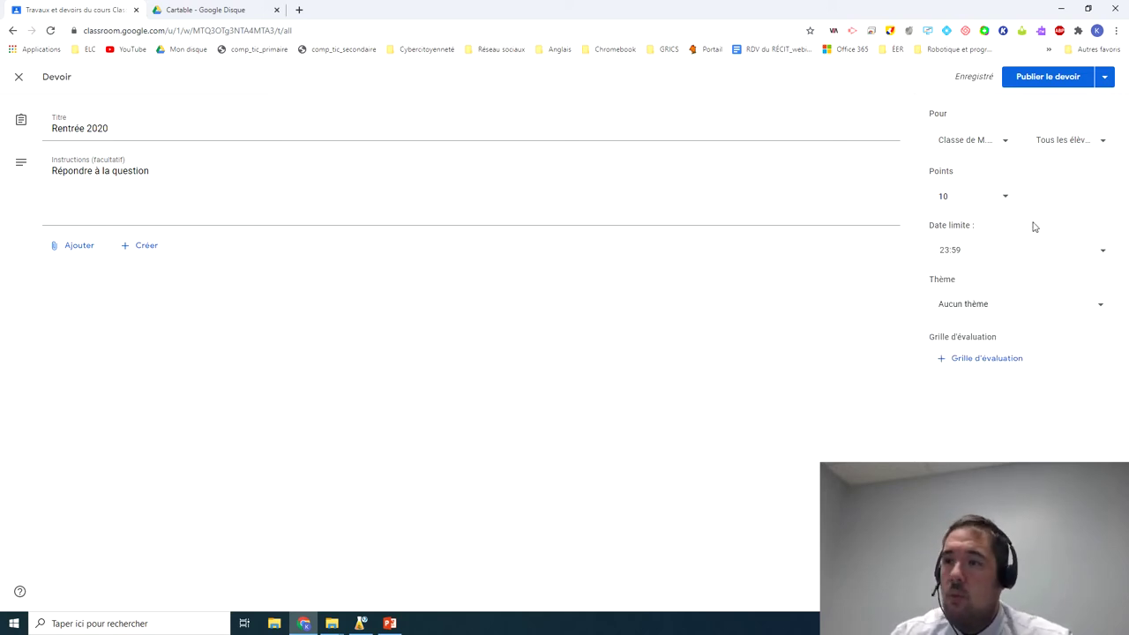
click(969, 307)
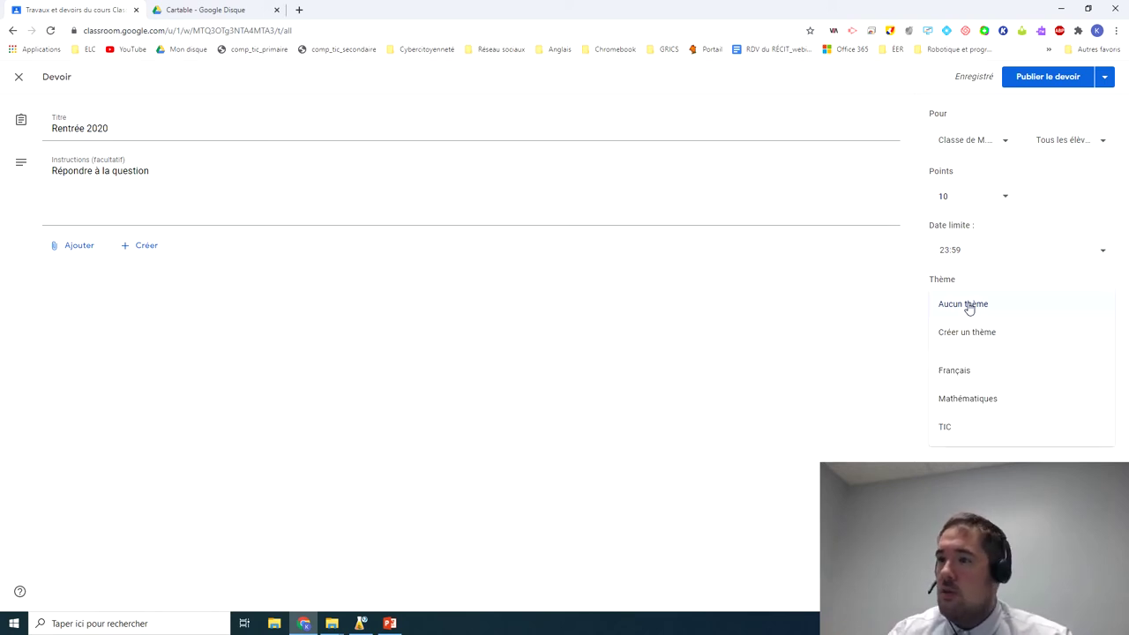
click(960, 375)
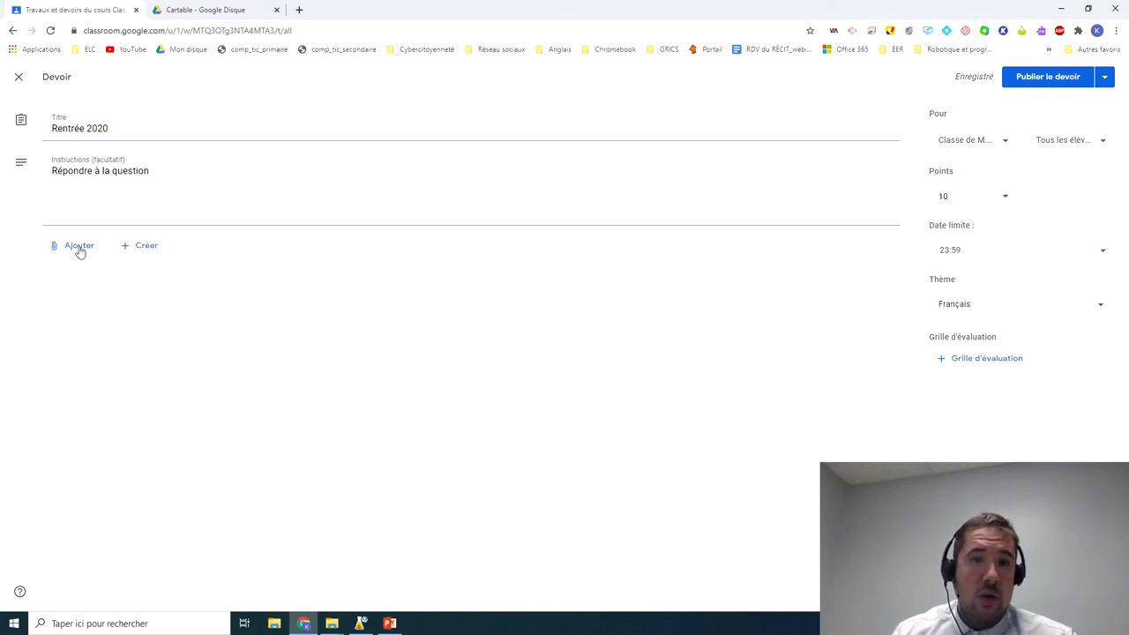
Review the file types that can be created for the assignment, and check the Activité de la rentrée document in Google Drive's Cartable folder.
click(147, 249)
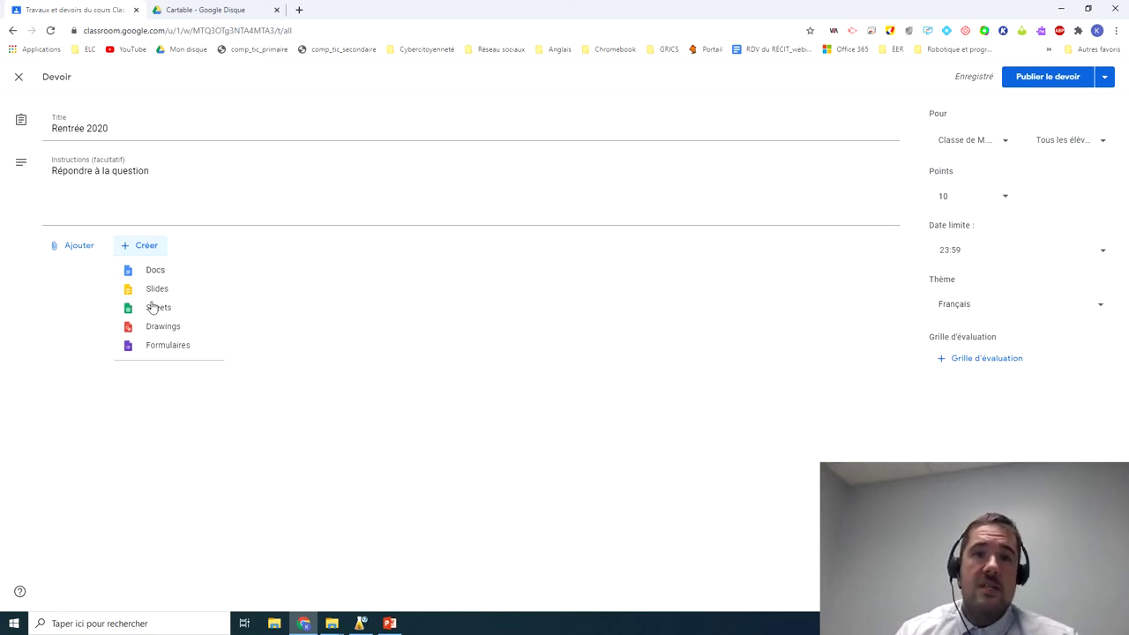
click(219, 244)
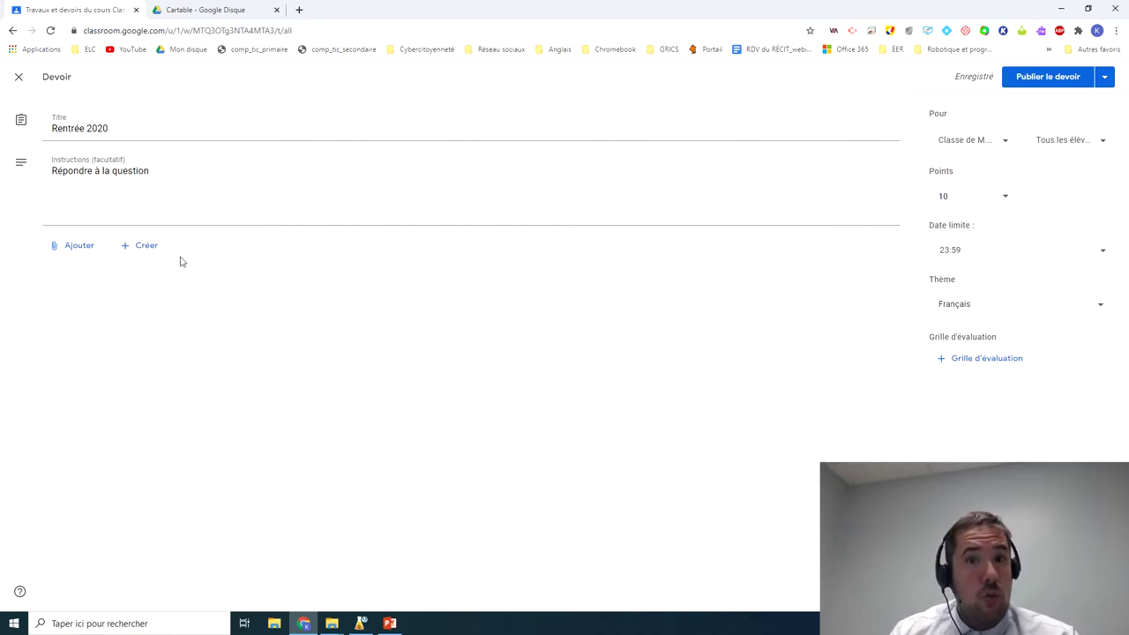
click(220, 9)
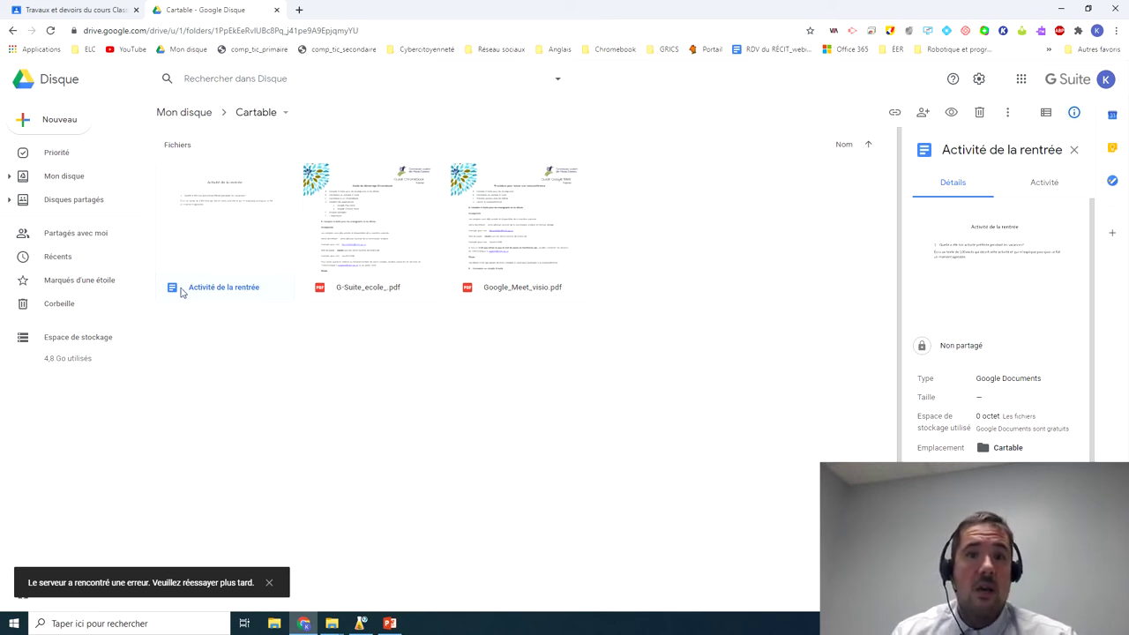
click(85, 13)
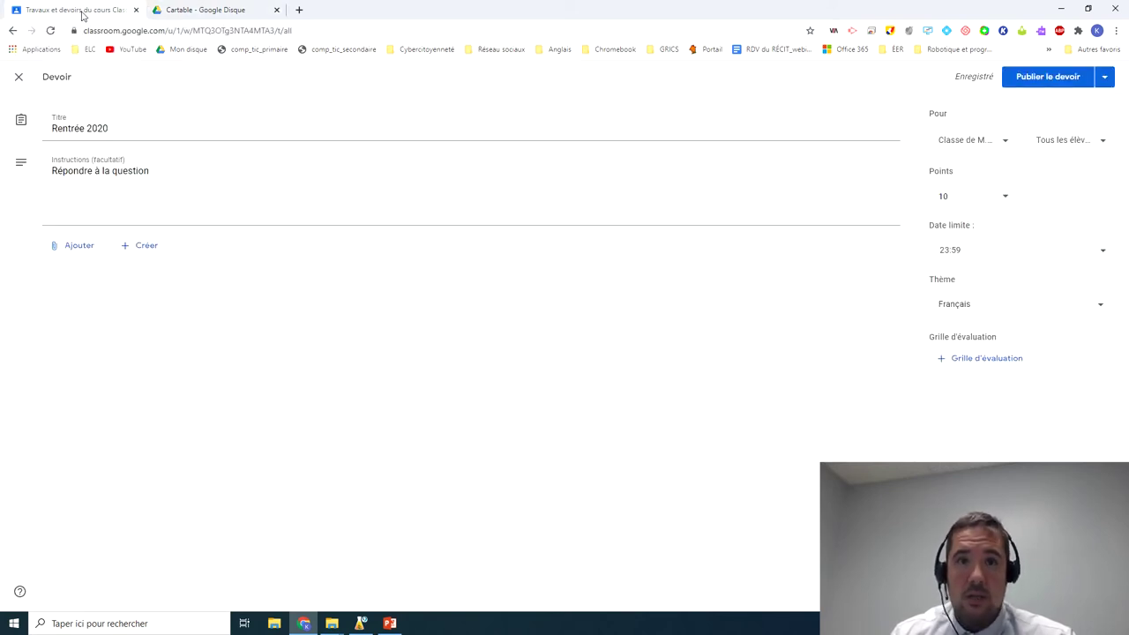
Attach the Activité de la rentrée document from the Cartable folder in My Drive to the assignment.
click(80, 253)
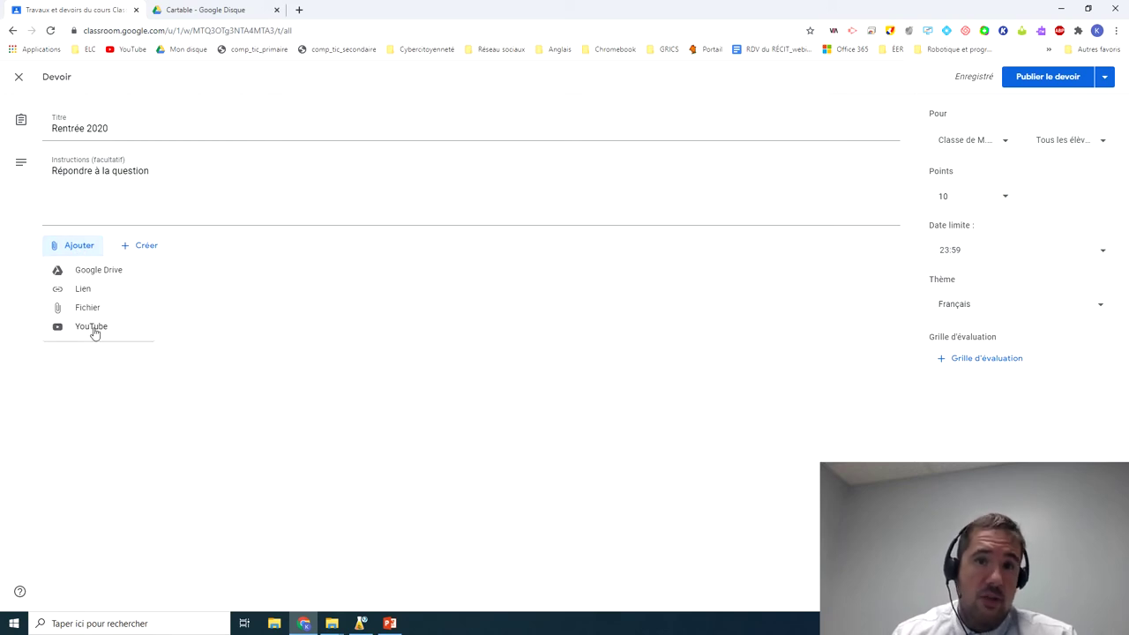
click(92, 276)
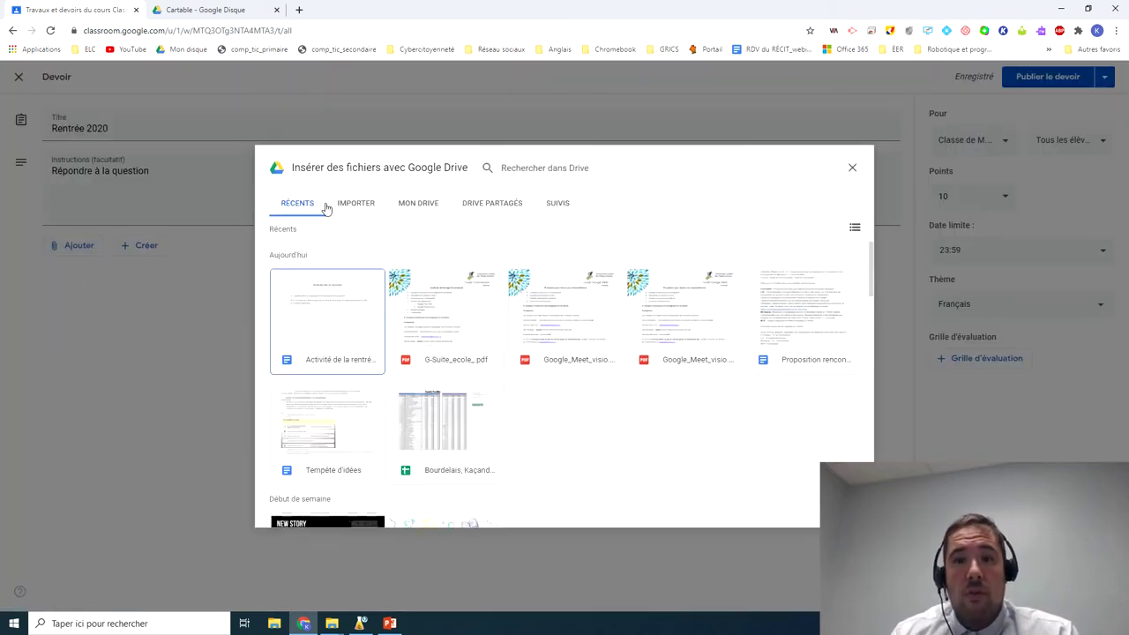
click(429, 206)
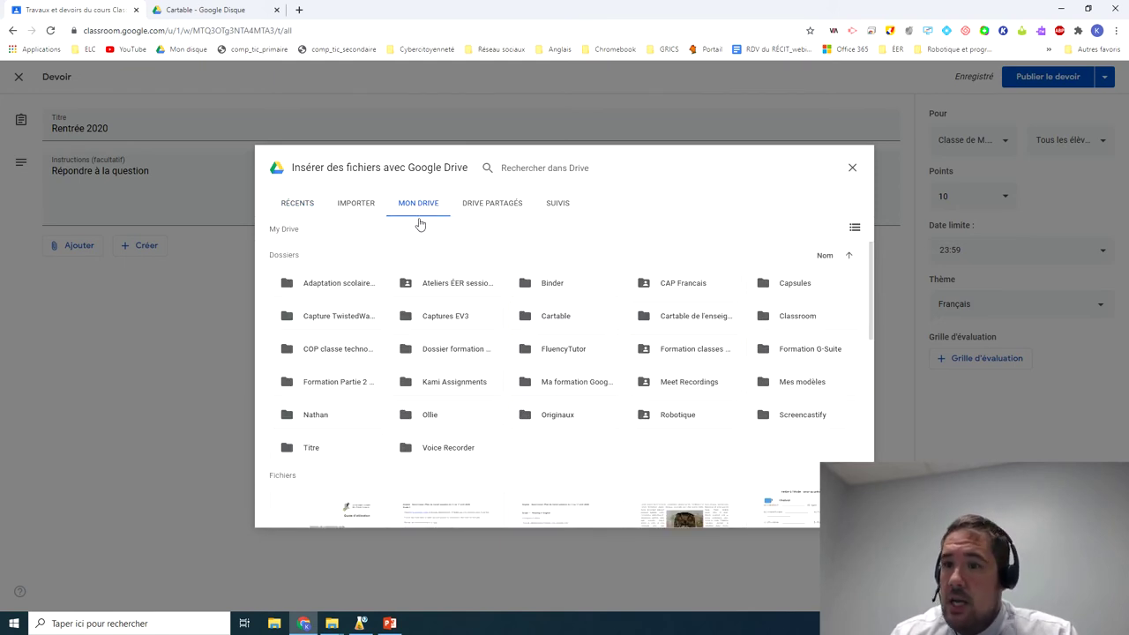
double_click(542, 319)
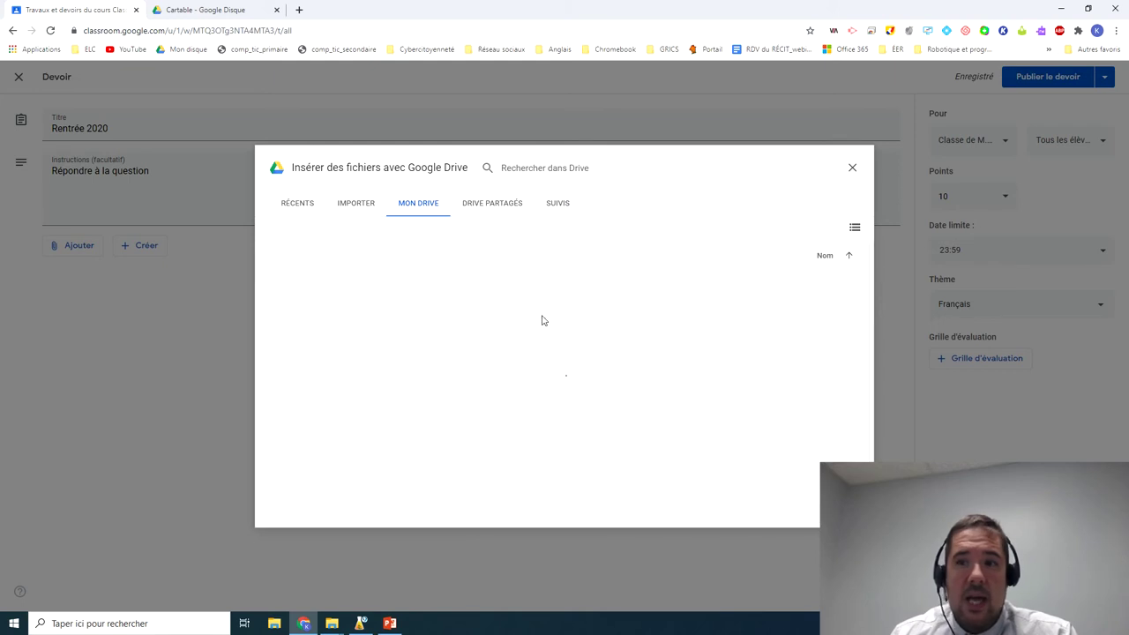
click(323, 319)
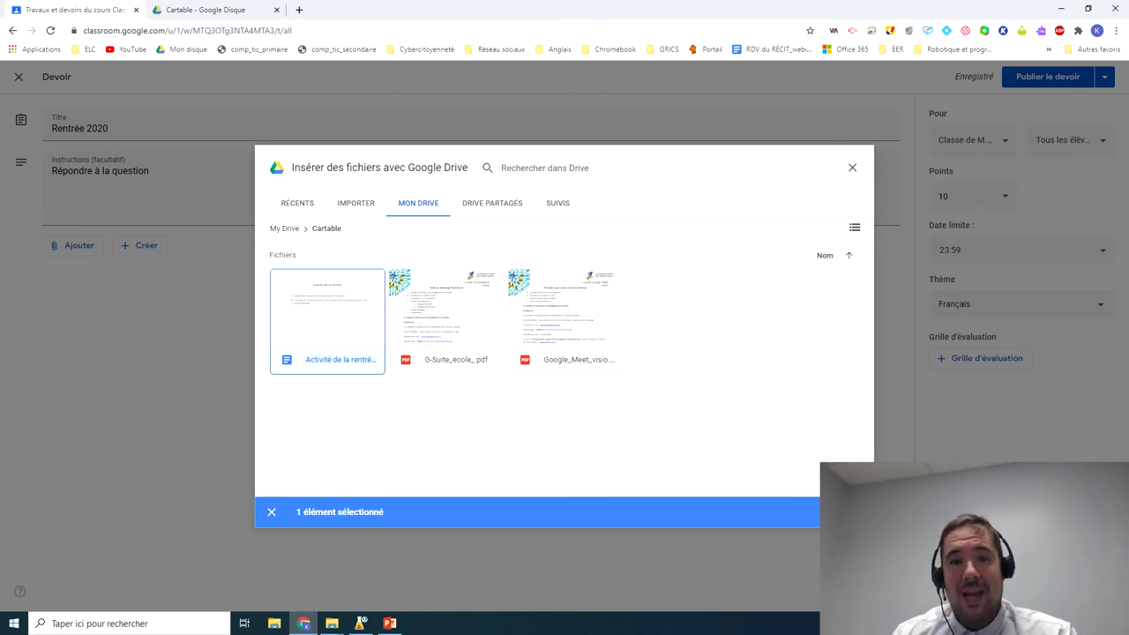
click(843, 512)
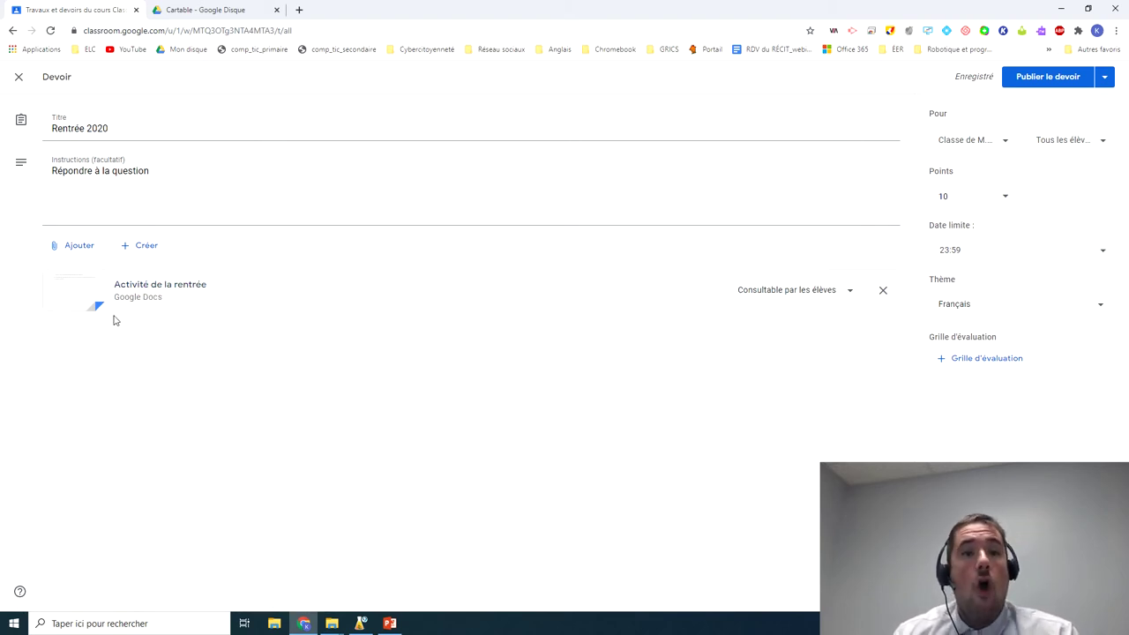
Review the other attachment sources, and set the Activité de la rentrée document to Faire une copie par élève.
click(81, 252)
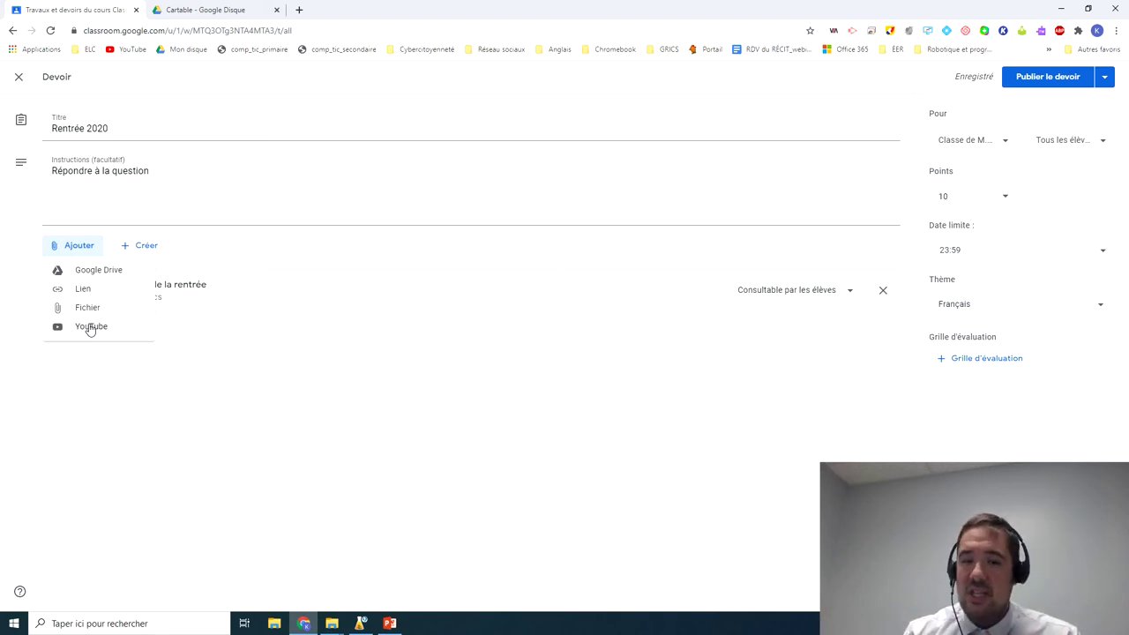
click(369, 342)
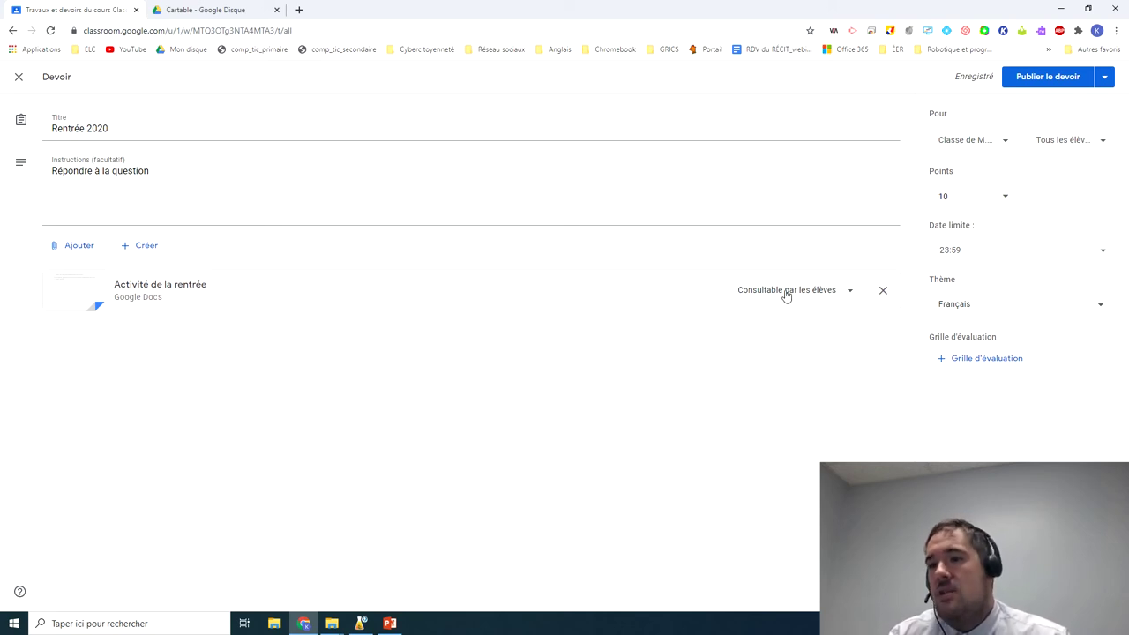
click(785, 296)
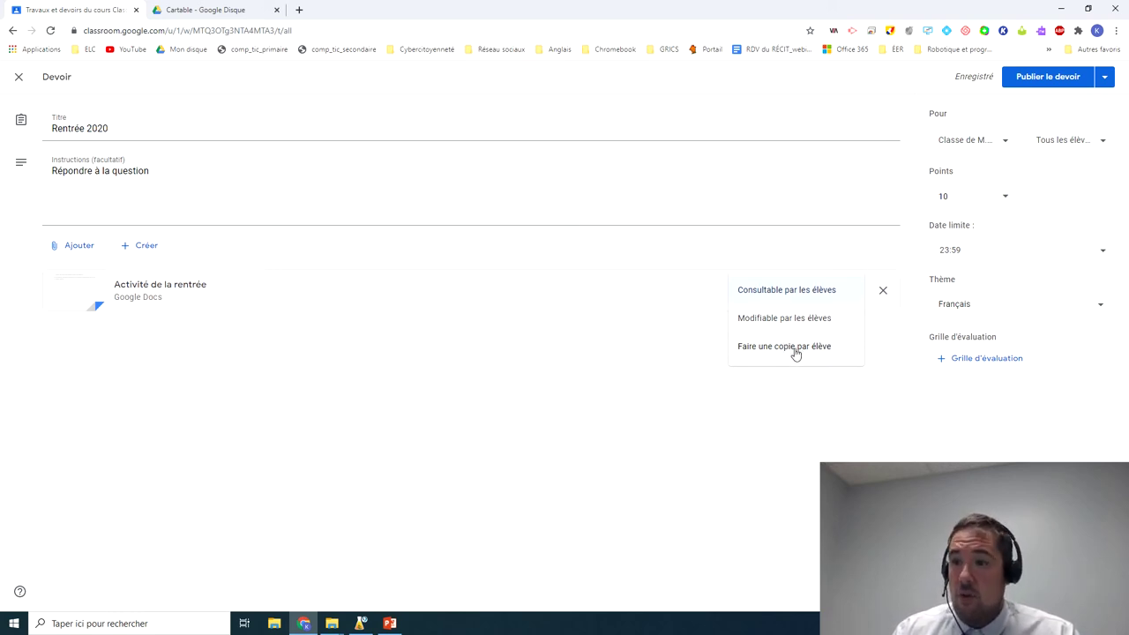
click(764, 355)
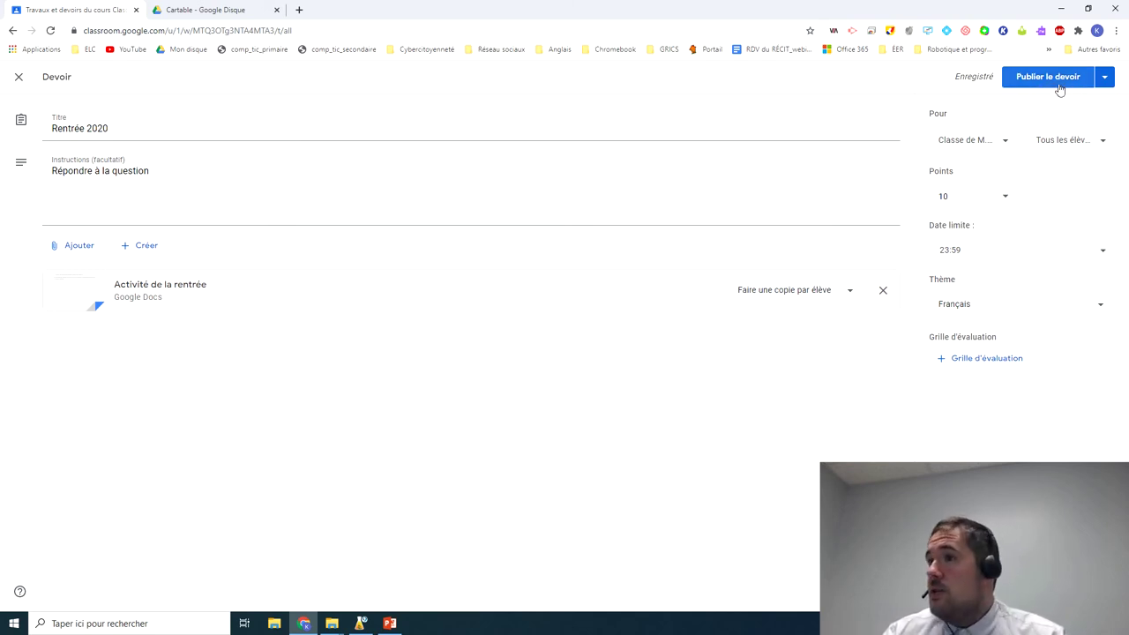
Review the alternatives to immediate publication, and publish the Rentrée 2020 assignment.
click(1107, 79)
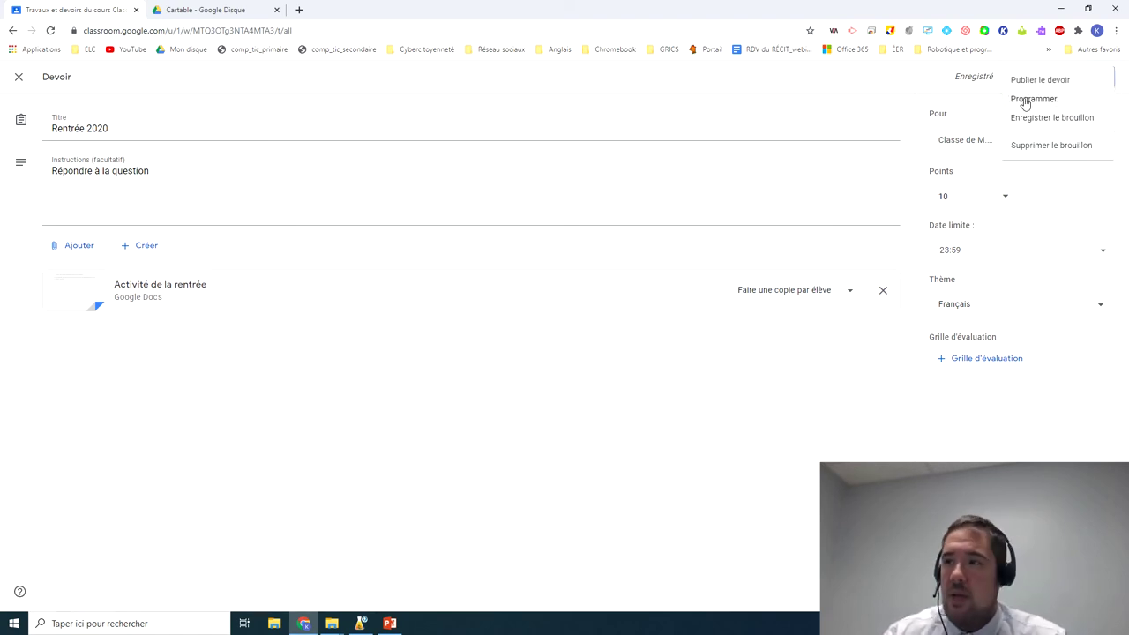
click(927, 89)
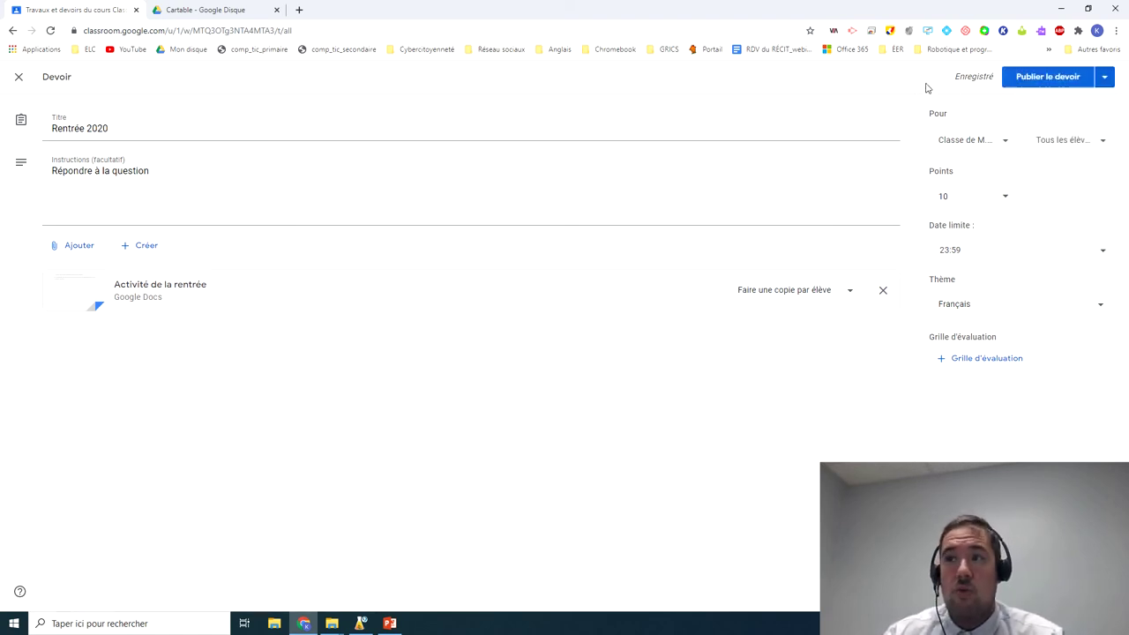
click(1038, 81)
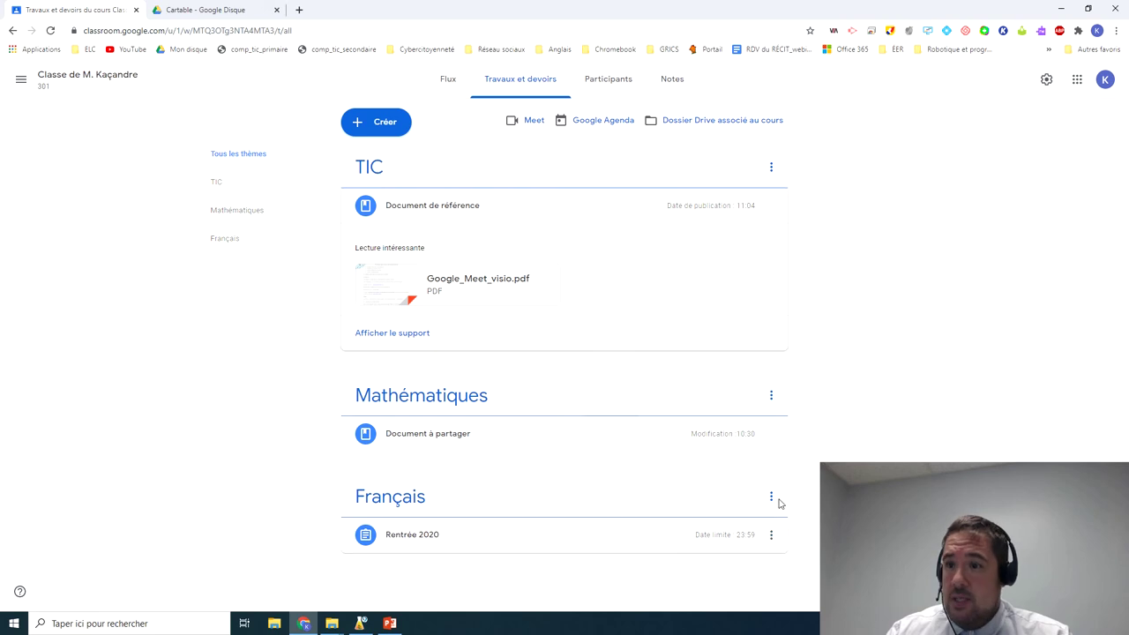
Reorder the class themes to Français, Mathématiques, TIC, and expand the Rentrée 2020 assignment's details.
drag(771, 497, 614, 204)
drag(577, 504, 572, 294)
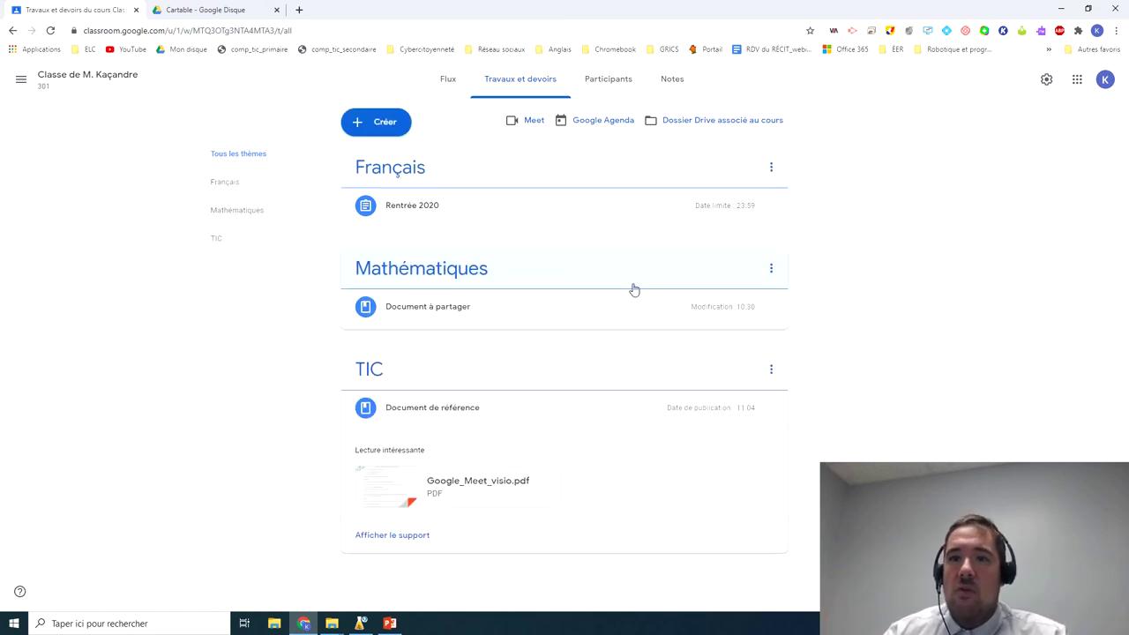
click(427, 208)
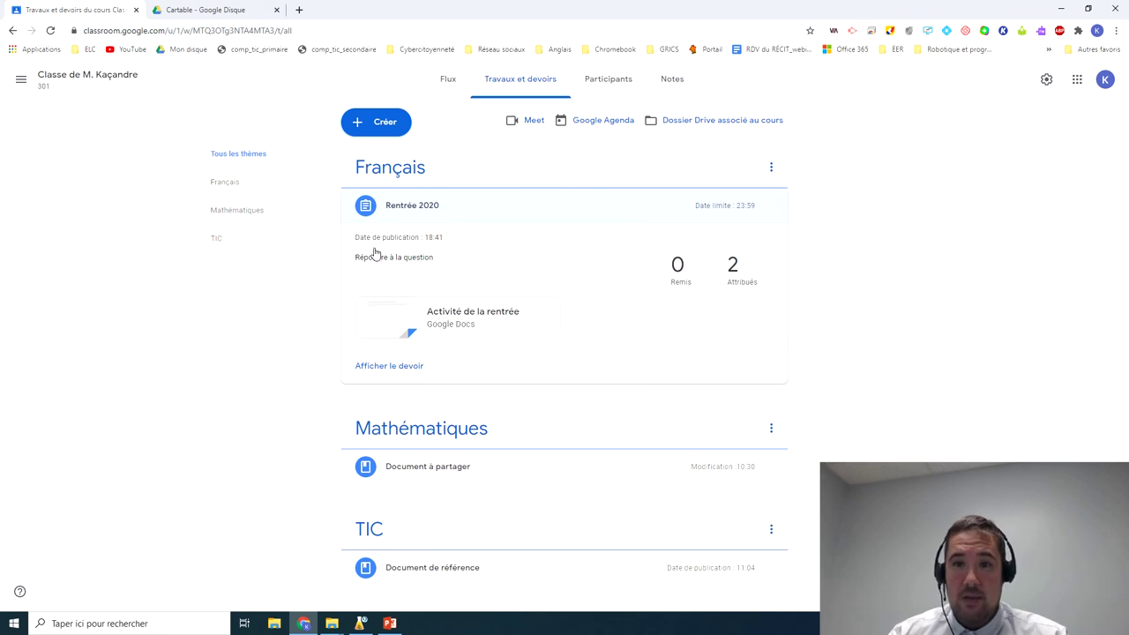